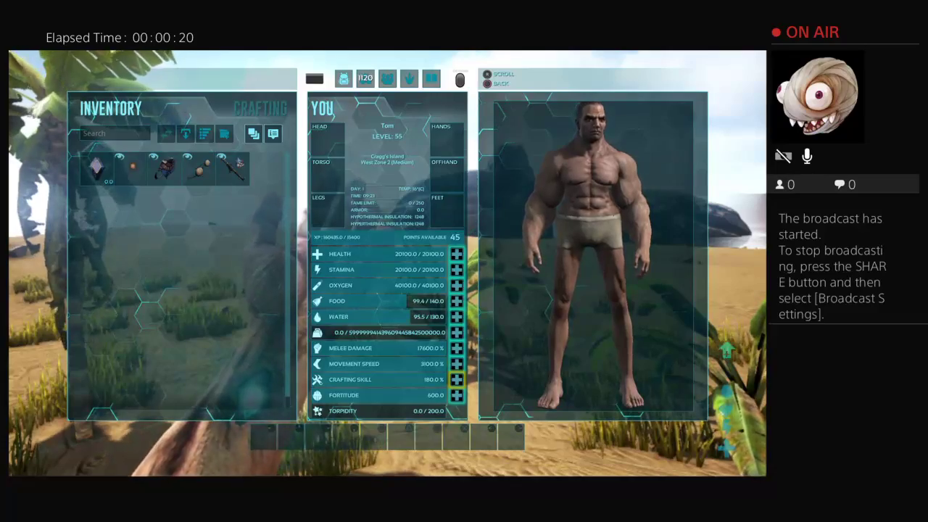
key("Escape")
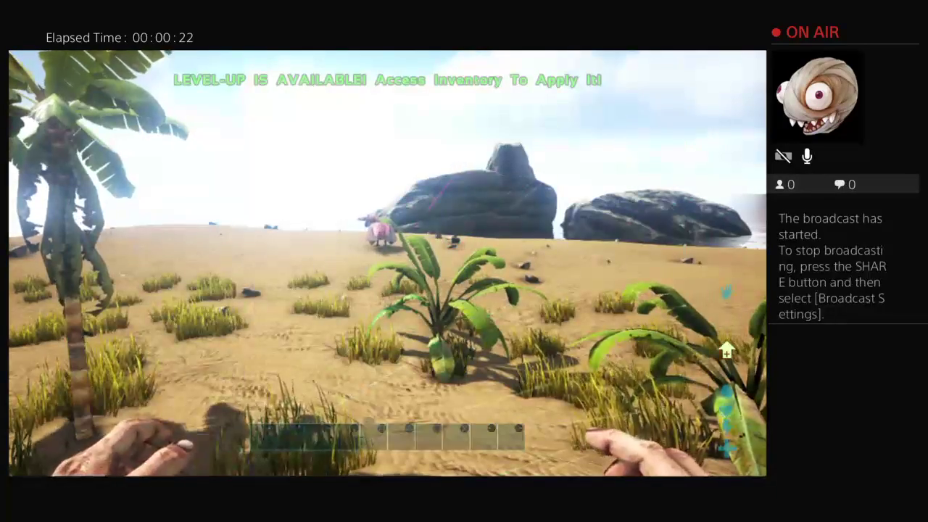